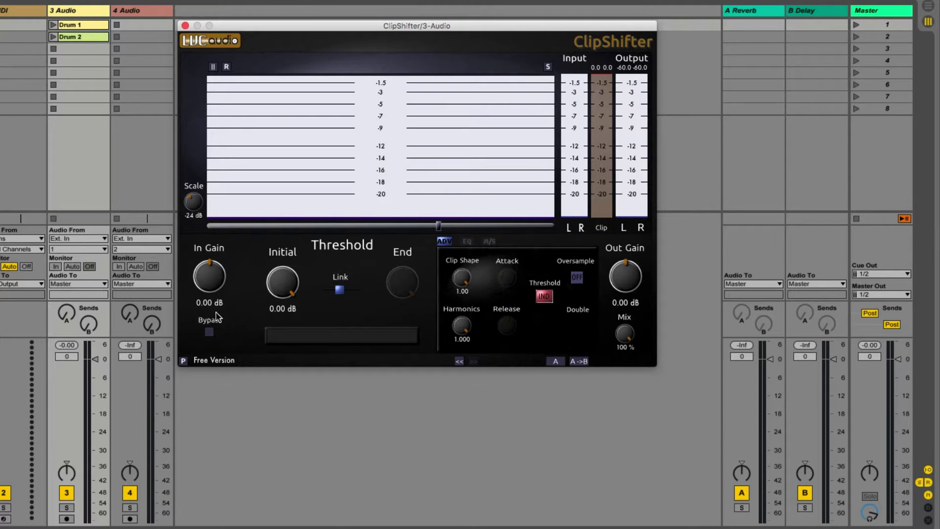
Try the Bypass switch and the threshold Link switch, restoring each to its original state.
click(207, 332)
click(211, 333)
click(339, 291)
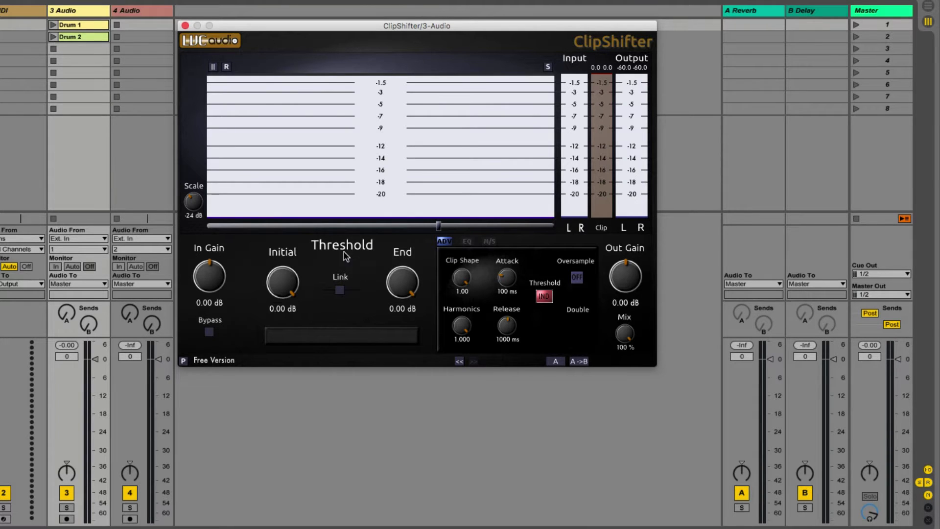
click(340, 291)
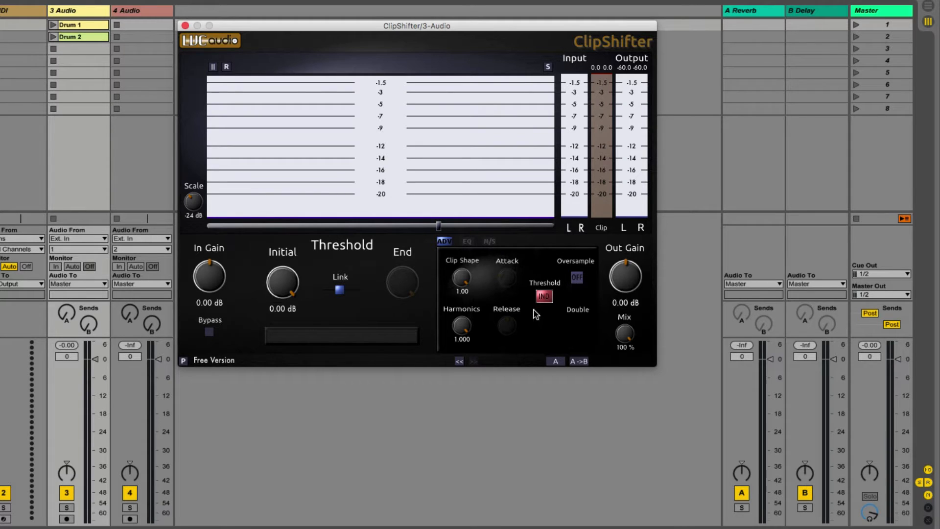
Cycle through the Threshold mode options and return to IND.
click(549, 300)
click(544, 297)
click(547, 299)
click(549, 300)
click(552, 306)
click(544, 298)
click(545, 297)
click(545, 297)
Sweep the Mix and Clip Shape controls through their ranges and return them to 100 % and 1.00.
drag(626, 334, 682, 493)
drag(674, 495, 644, 280)
drag(474, 286, 485, 201)
drag(465, 279, 512, 410)
drag(465, 290, 478, 140)
Try a different Harmonics amount and a -4 dB display scale, resetting both to their defaults.
drag(460, 332, 470, 360)
double_click(459, 326)
drag(193, 204, 198, 149)
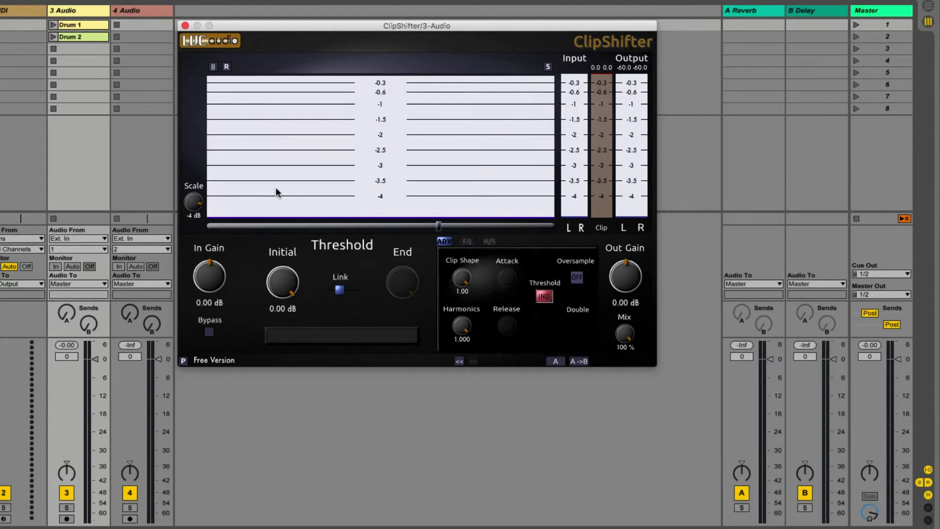
double_click(192, 203)
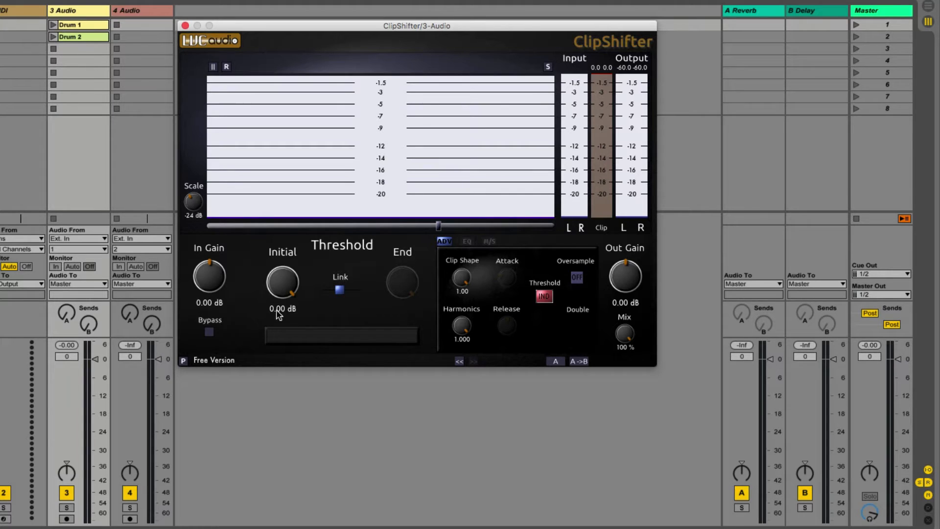
Toggle the Initial threshold between -9.57 dB and 0 dB, and try the Out Gain reset, ending both at 0 dB.
drag(286, 279, 302, 353)
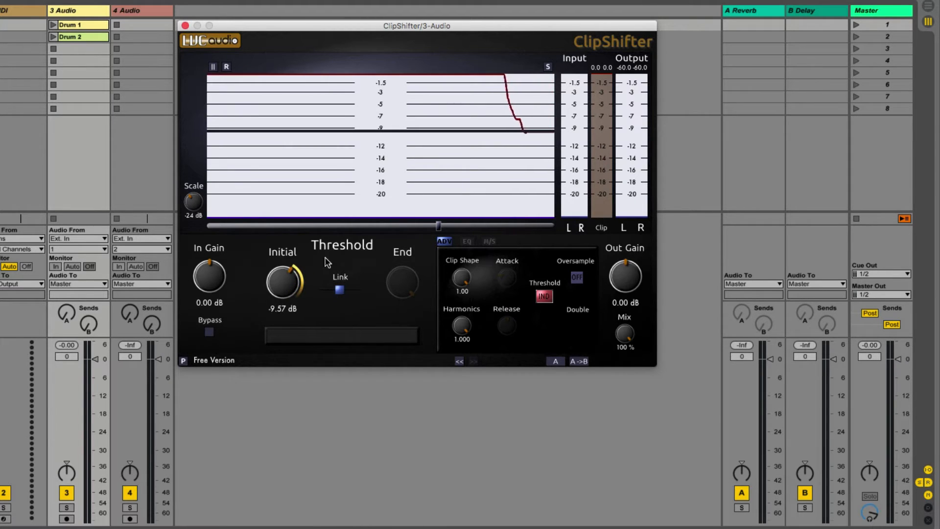
double_click(286, 287)
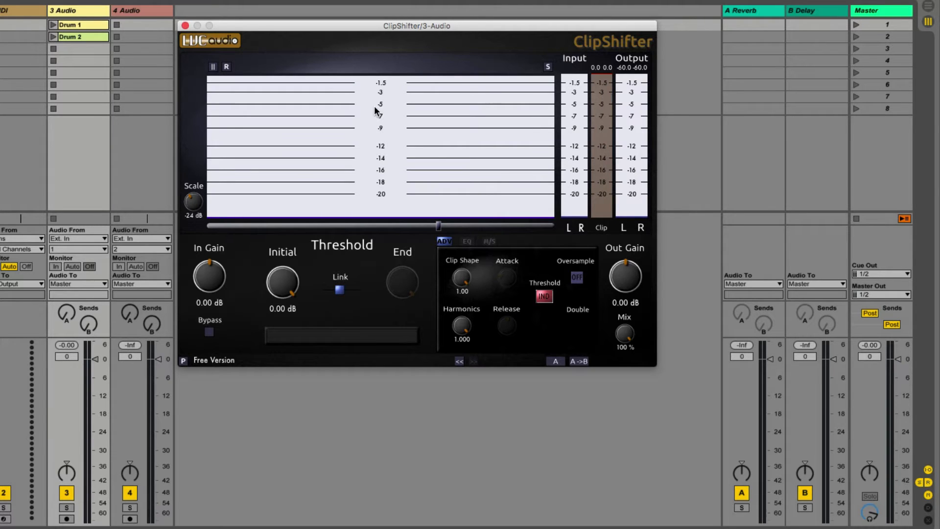
scroll(282, 280, down, 3)
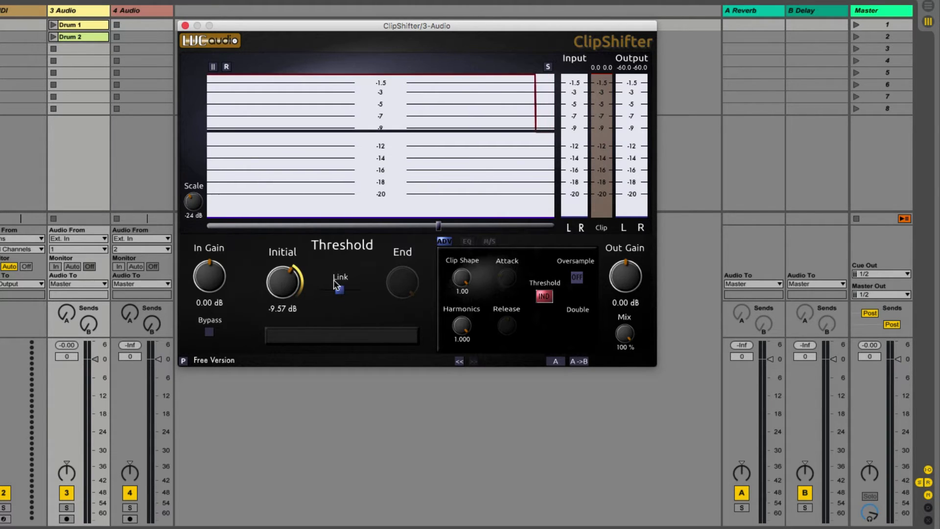
scroll(276, 279, up, 3)
scroll(626, 277, up, 3)
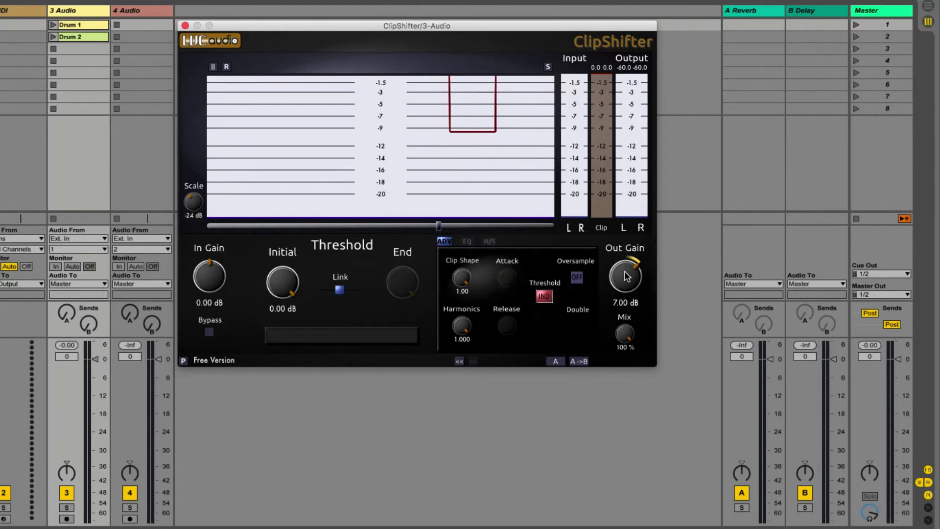
double_click(281, 281)
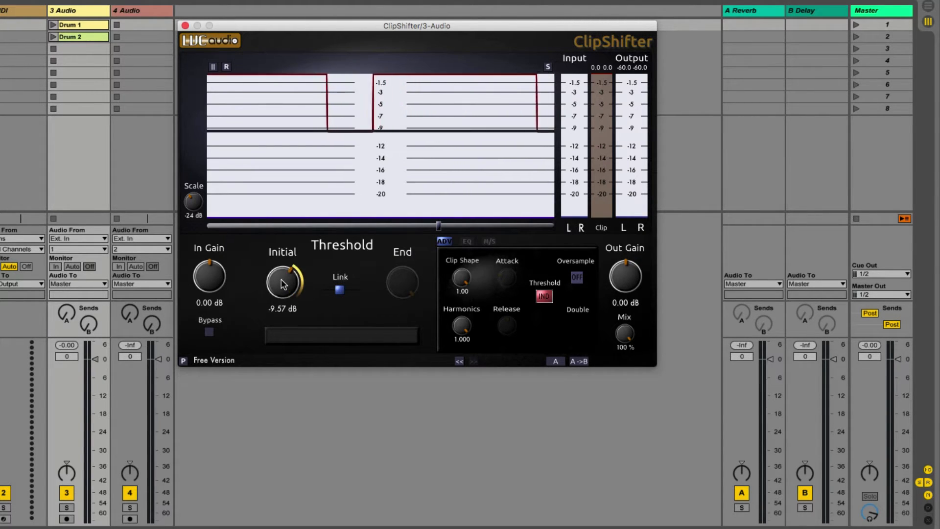
double_click(282, 284)
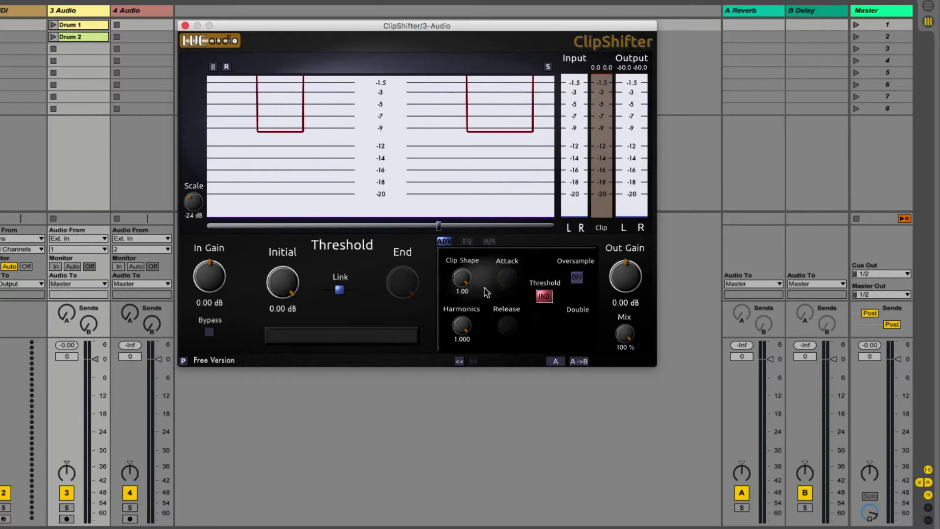
double_click(618, 276)
double_click(620, 276)
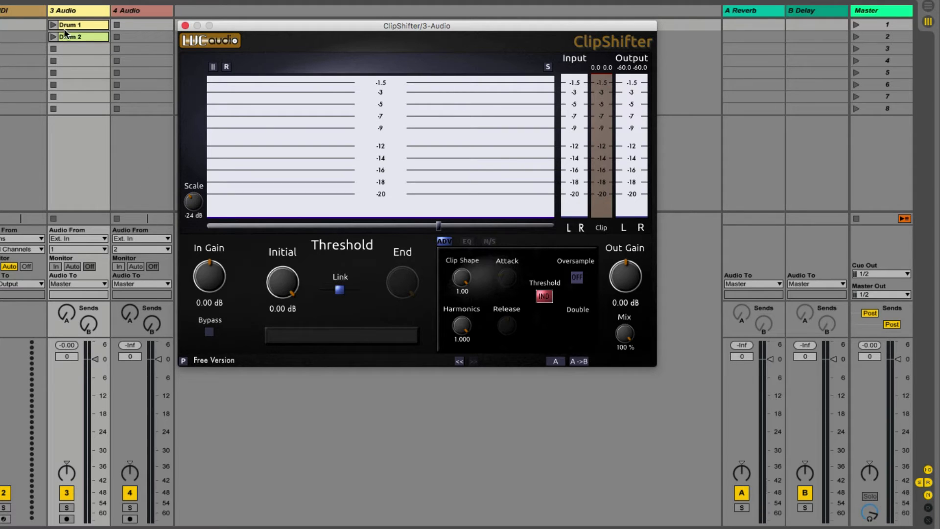
Play the Drum 1 clip and lower the Initial threshold to about -7.31 dB.
click(52, 24)
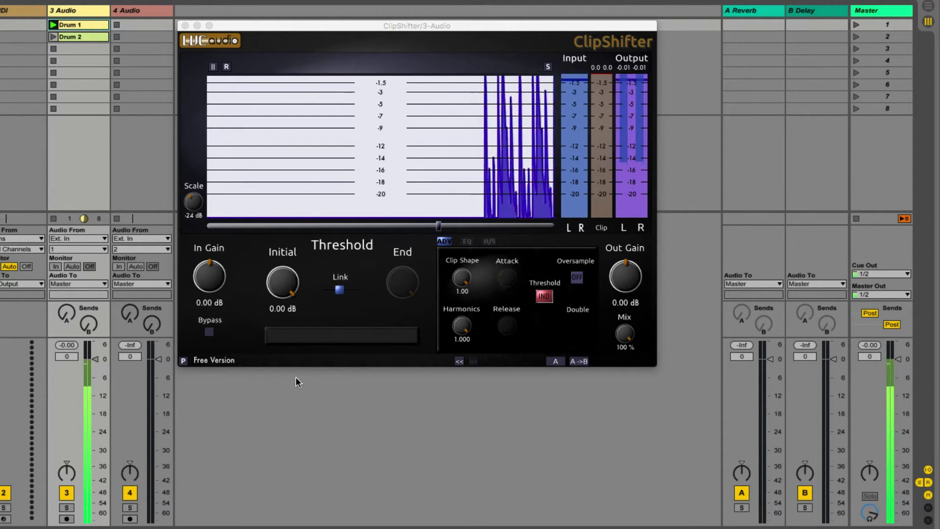
drag(276, 290, 290, 354)
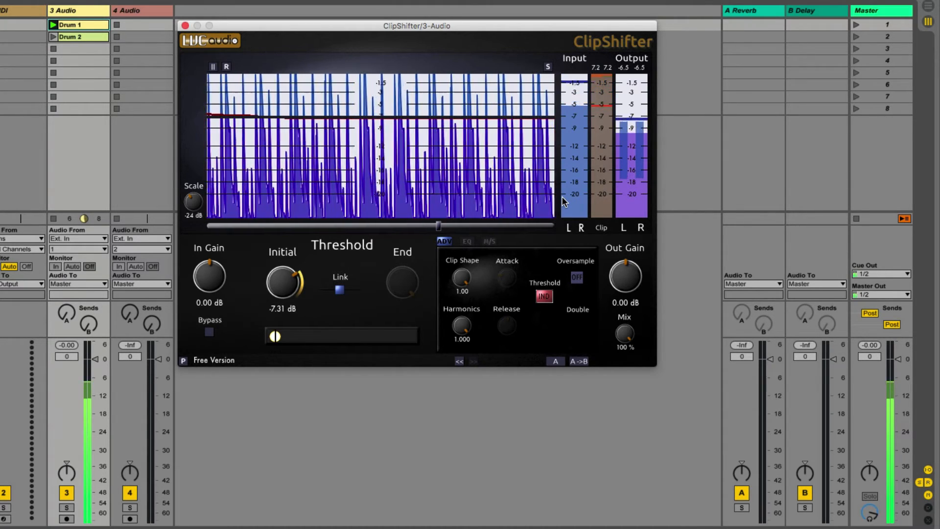
Set the Out Gain to 7 dB to make up for the level lost to clipping.
double_click(620, 304)
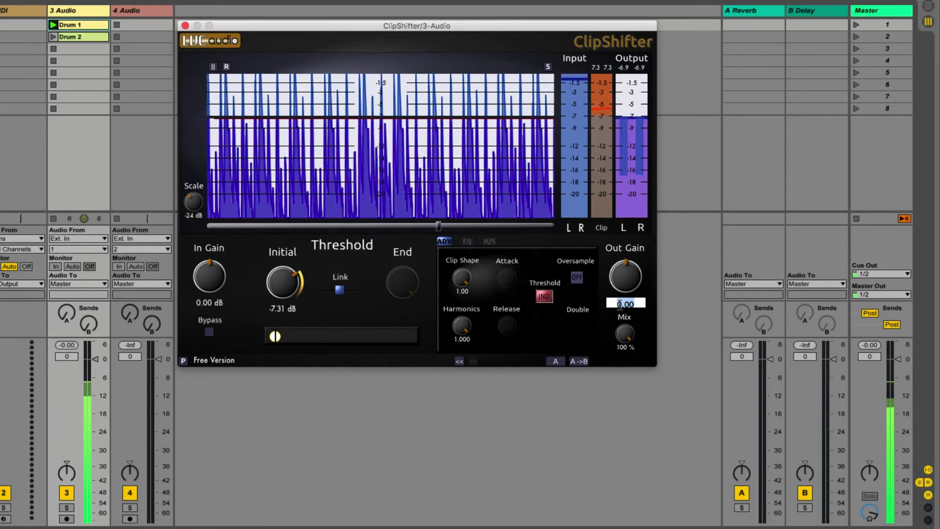
text(7)
key(Return)
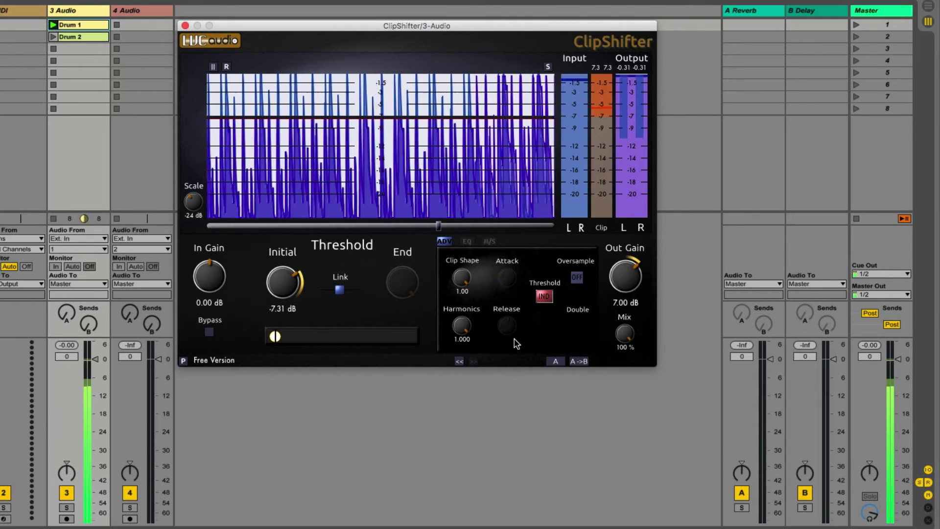
Bypass the clipper to compare with the unprocessed drums and set the display scale to -27 dB.
click(208, 332)
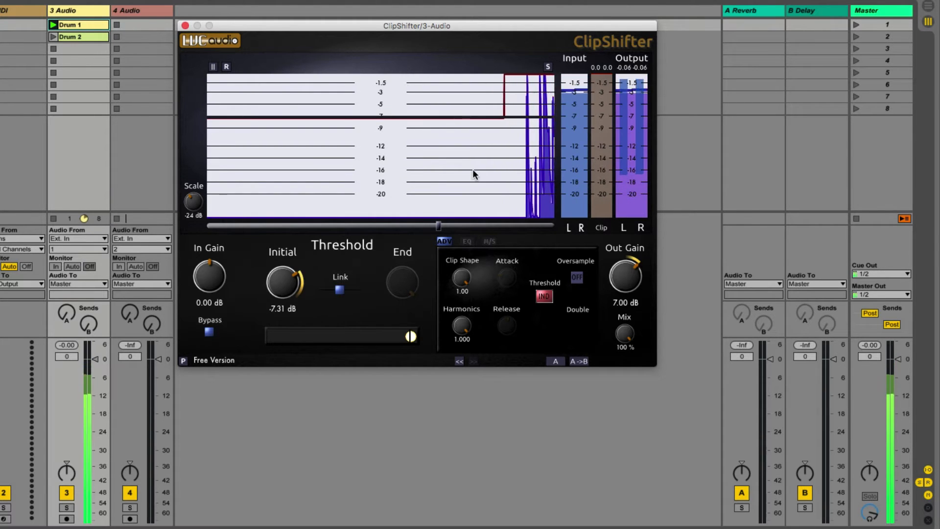
mouse_move(194, 201)
mouse_down()
mouse_move(196, 243)
mouse_move(199, 209)
mouse_up()
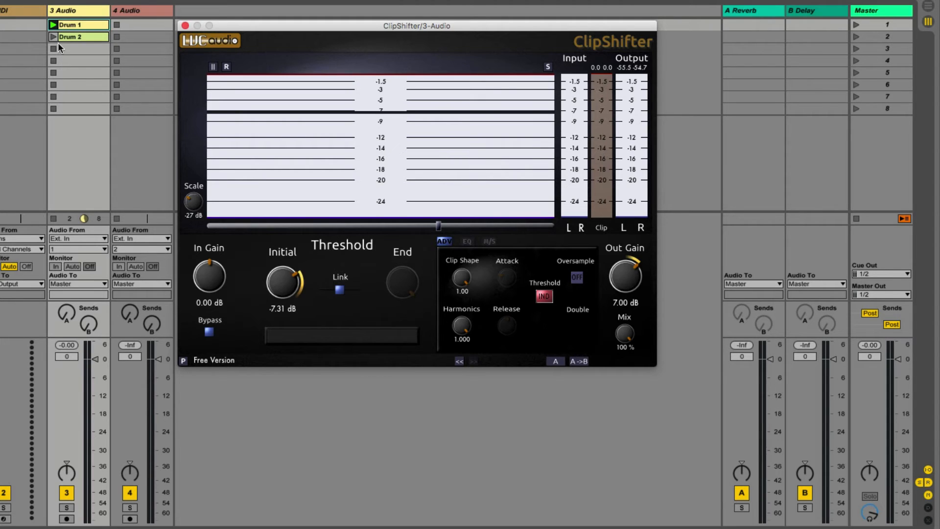
Reset the Initial threshold and Out Gain to 0 dB, and play the Drum 2 clip with Bypass off.
double_click(279, 286)
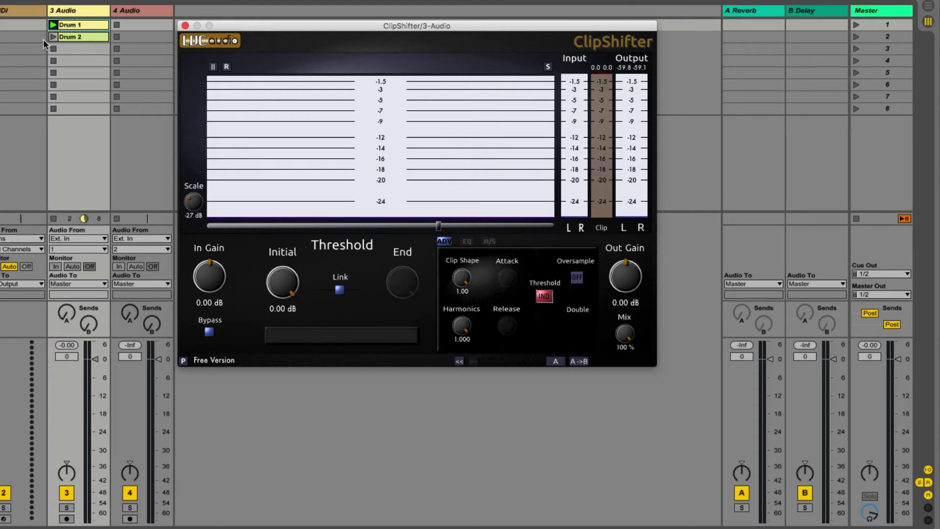
click(50, 37)
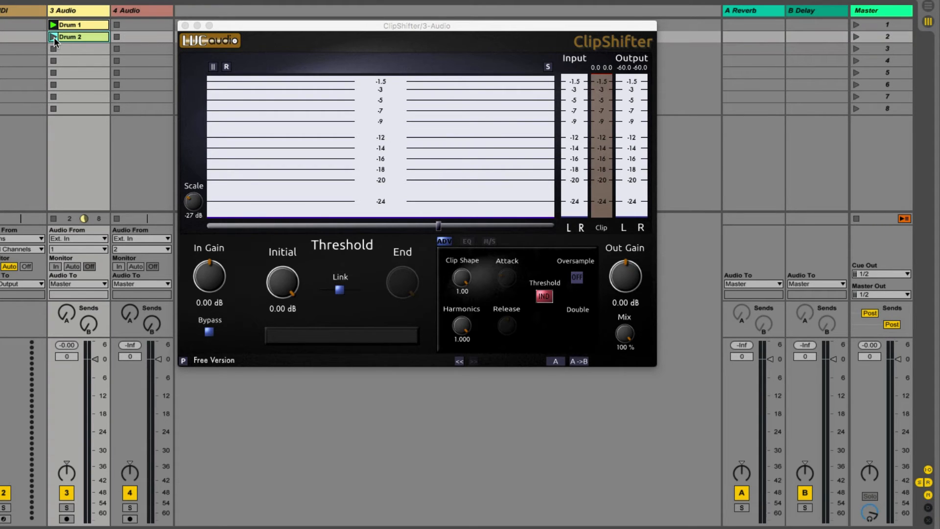
click(209, 332)
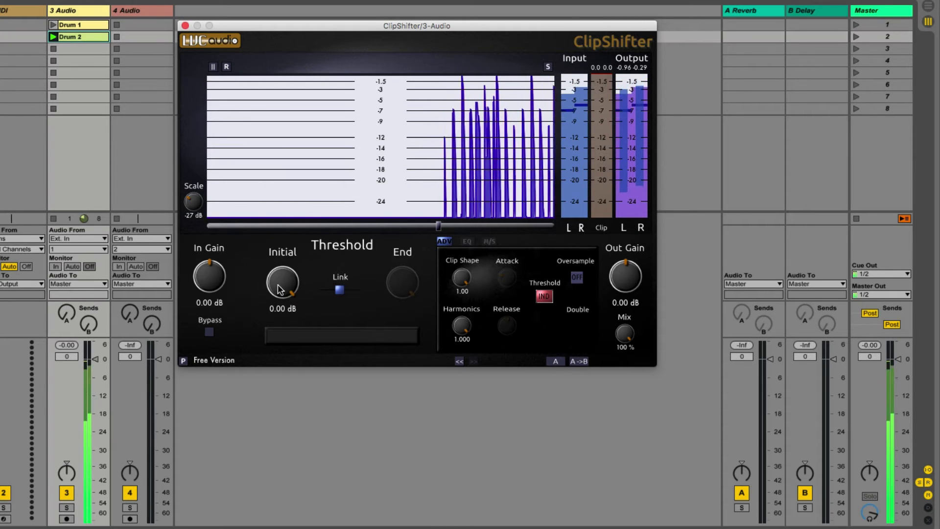
Lower the Initial threshold to about -4.38 dB to clip the Drum 2 peaks.
drag(277, 289, 282, 301)
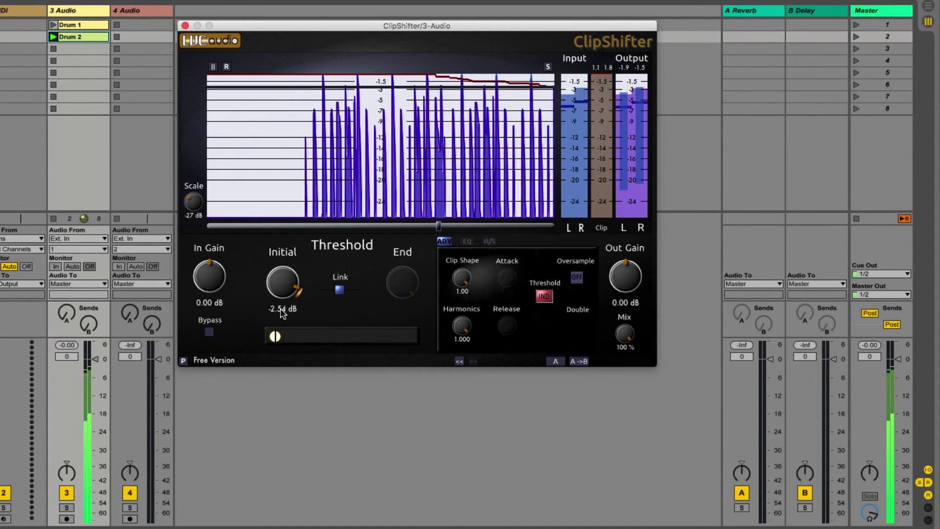
drag(292, 321, 295, 326)
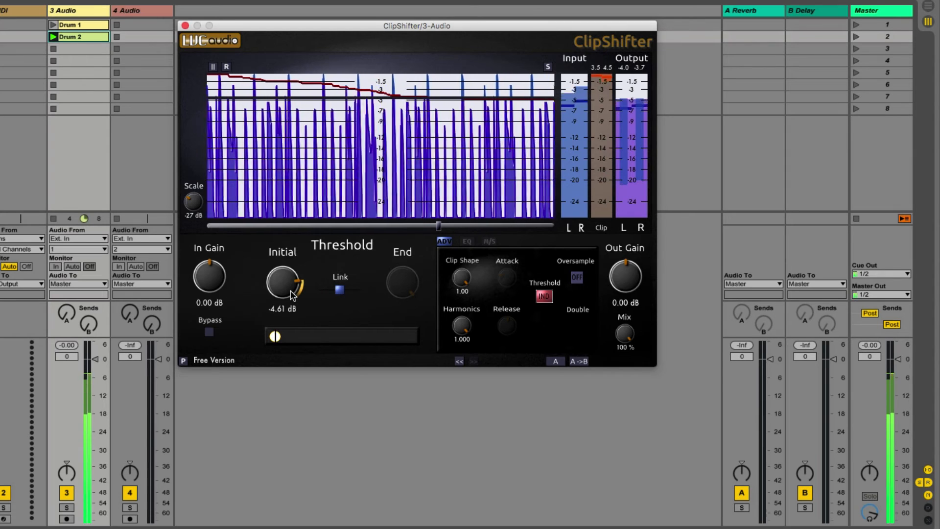
drag(291, 291, 291, 290)
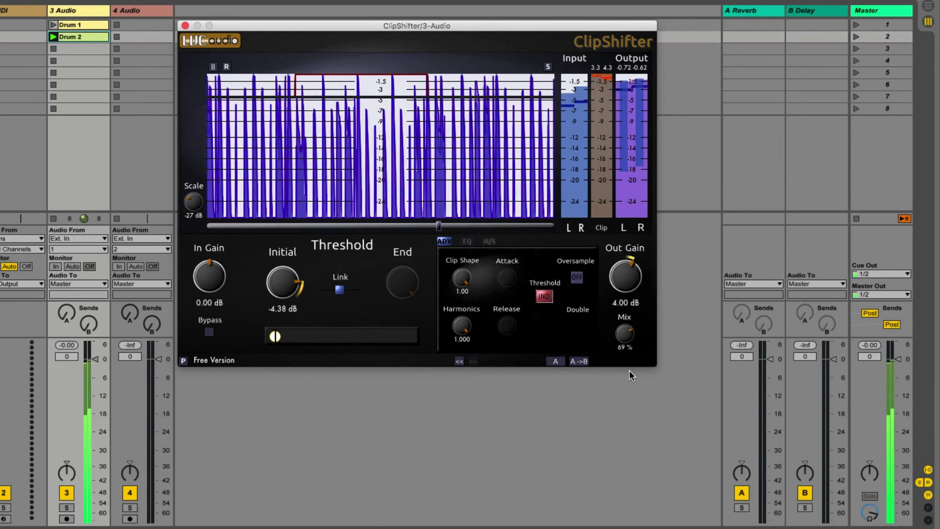
Raise the Out Gain to 4 dB and set the Mix to 80 %.
drag(632, 370, 632, 358)
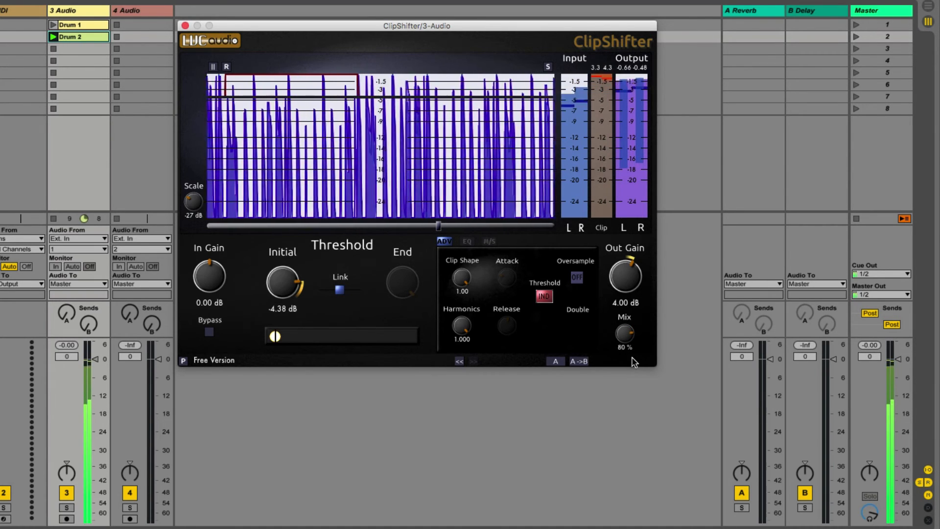